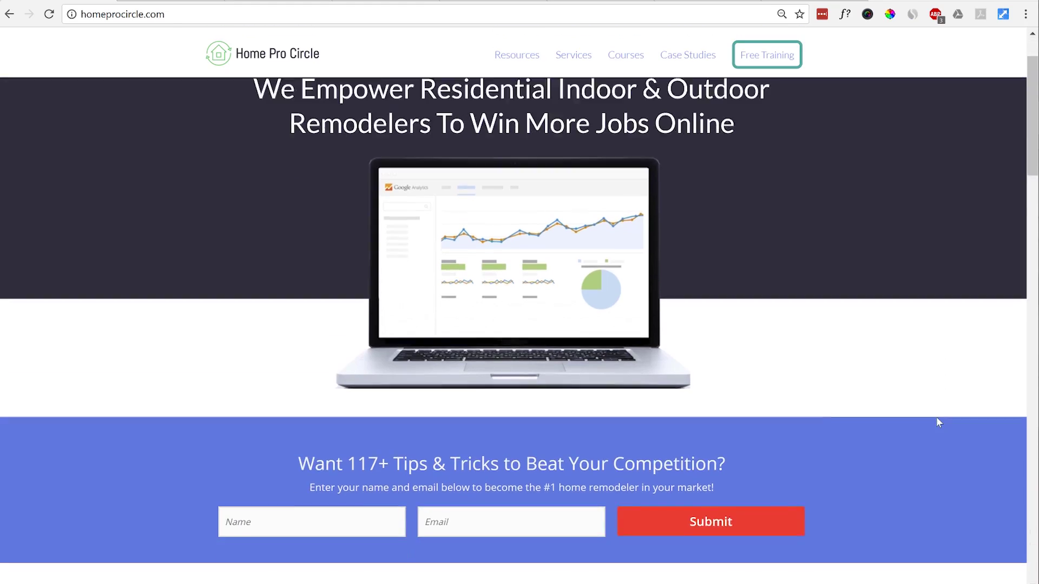
- Scroll the original homeprocircle.com homepage past the sales funnel and Products & Services to the footer
scroll(938, 422, down, 8)
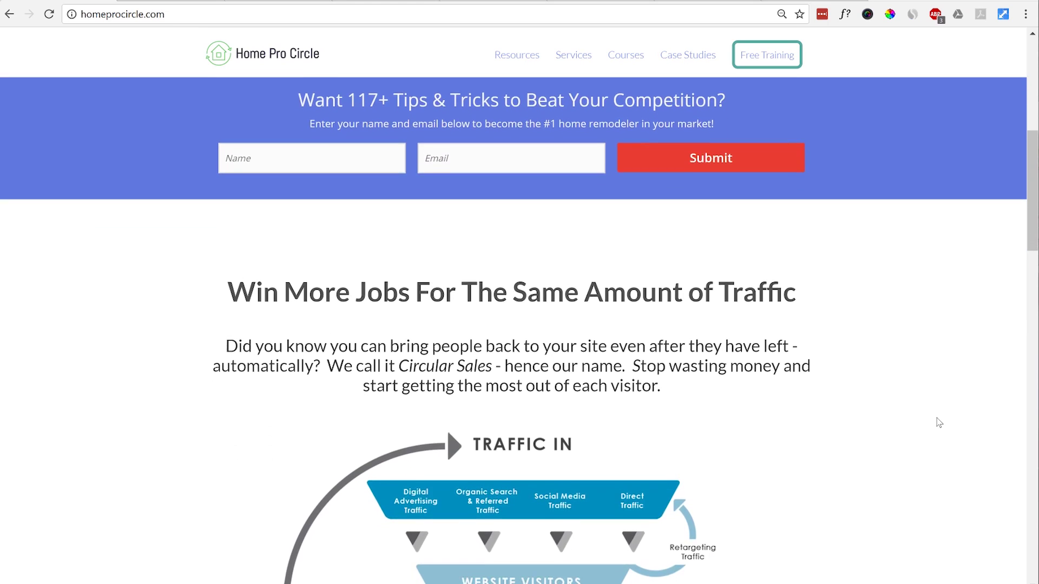
scroll(939, 422, down, 11)
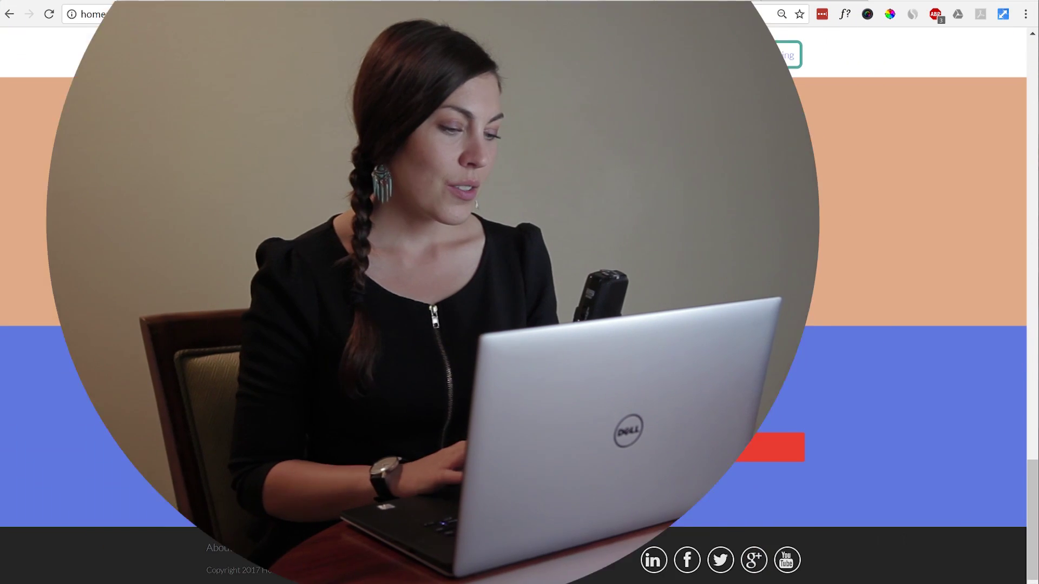
- Scroll through the original and Thrive demo remake, then switch to the local side-by-side comparison image
scroll(304, 458, up, 20)
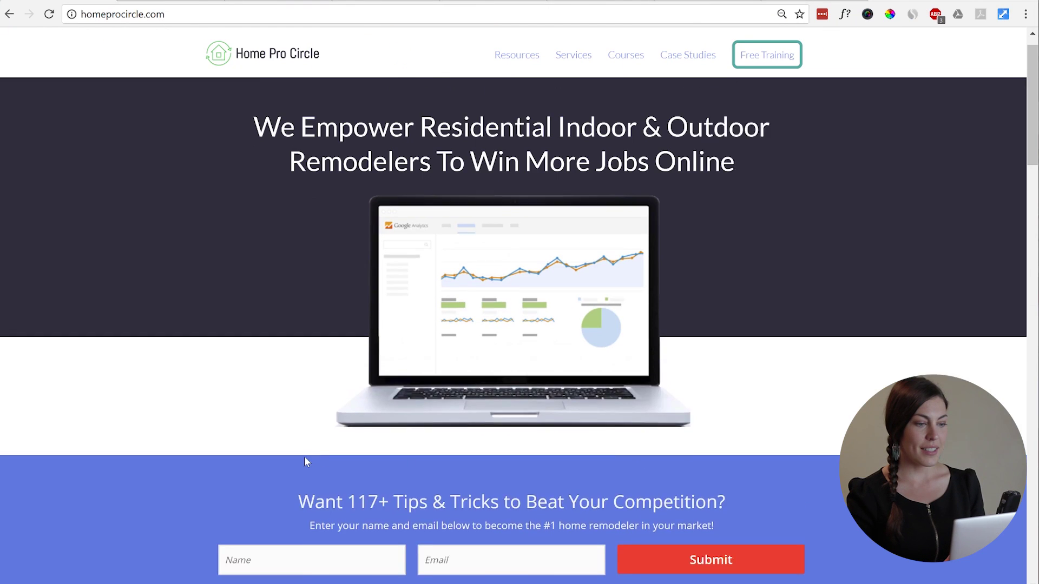
scroll(304, 458, up, 1)
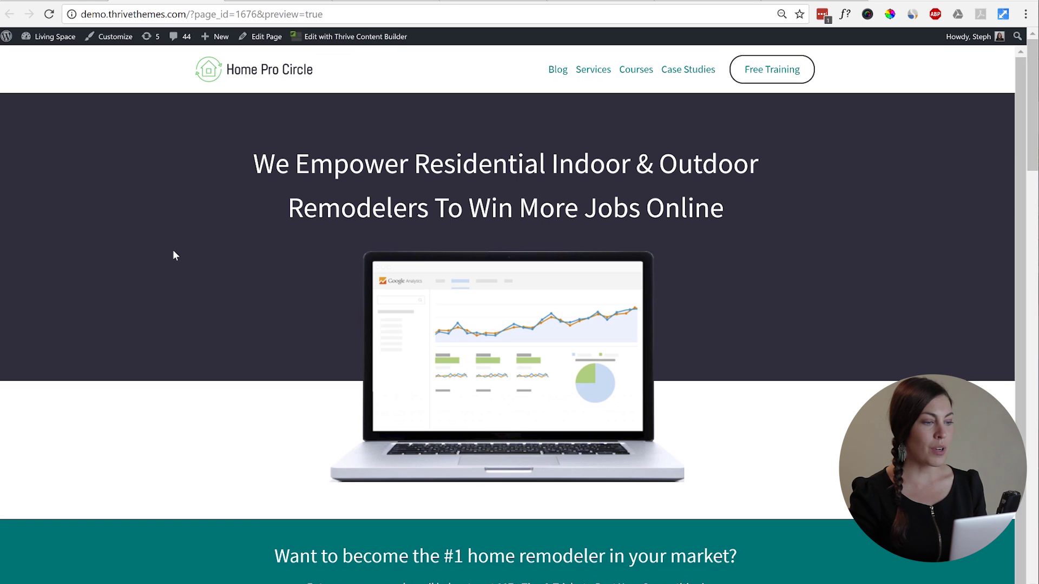
scroll(174, 255, down, 6)
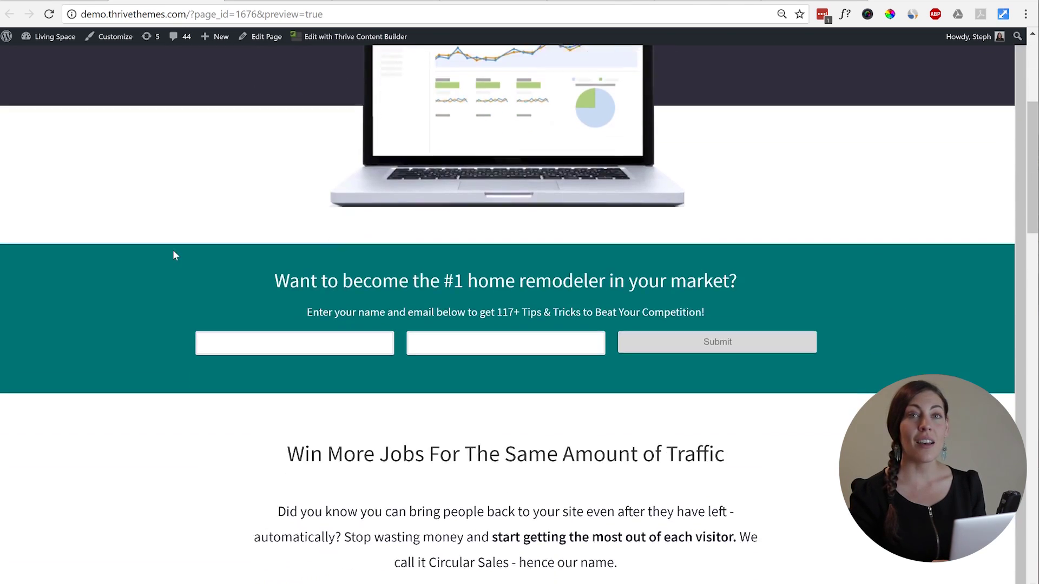
scroll(173, 256, down, 8)
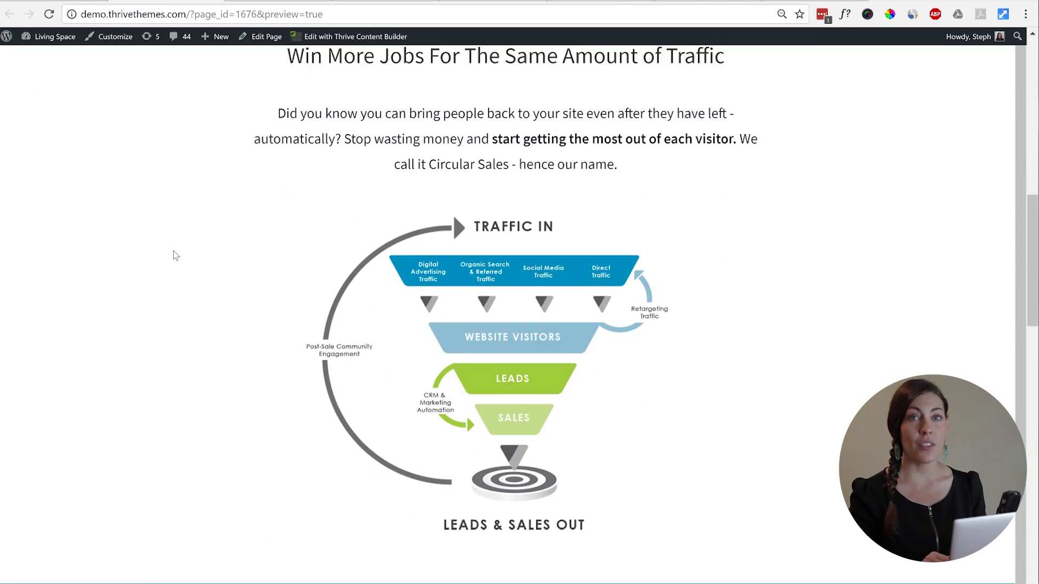
scroll(174, 255, down, 10)
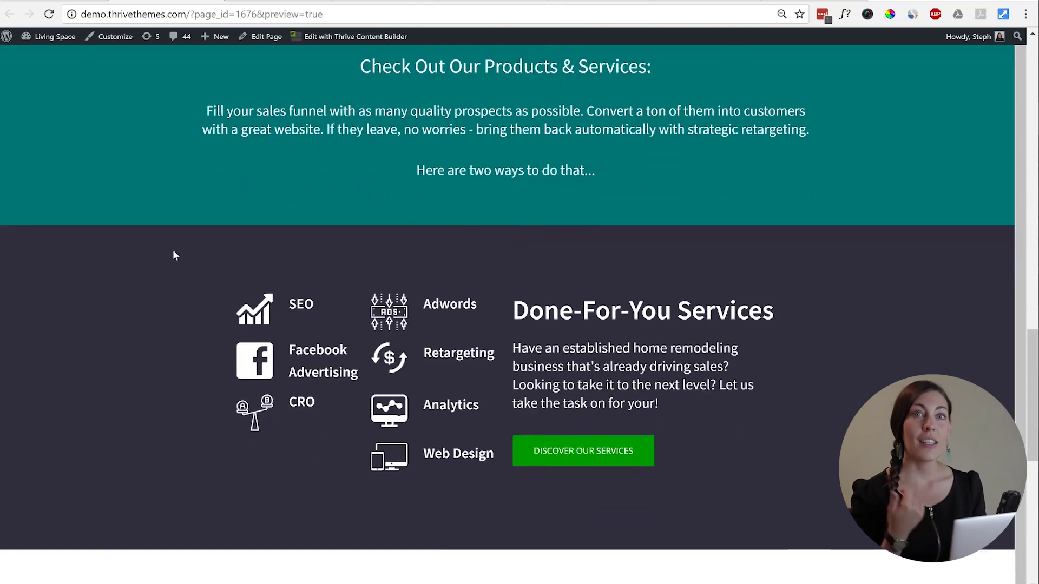
scroll(174, 255, down, 8)
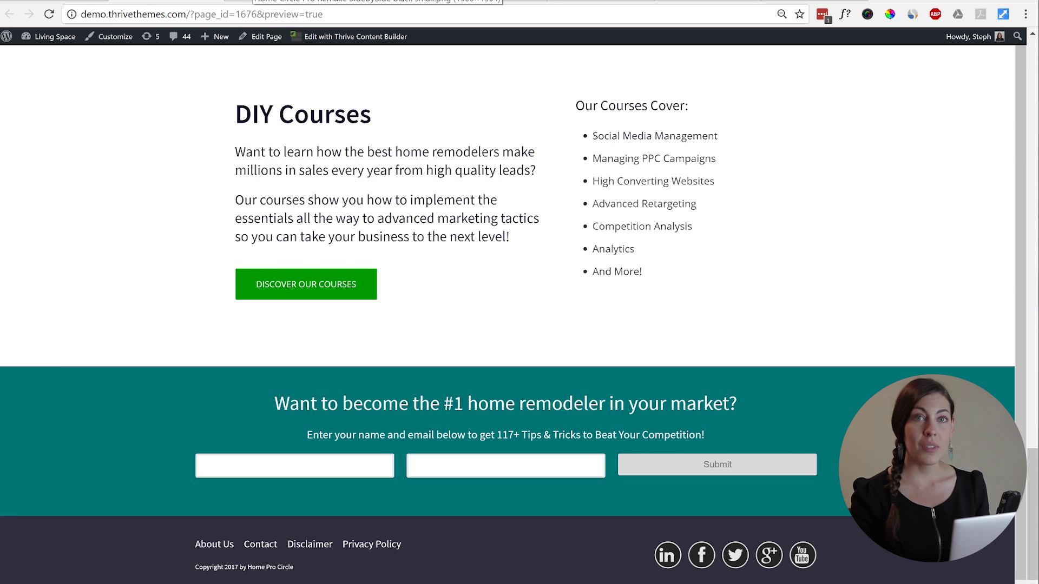
click(612, 1)
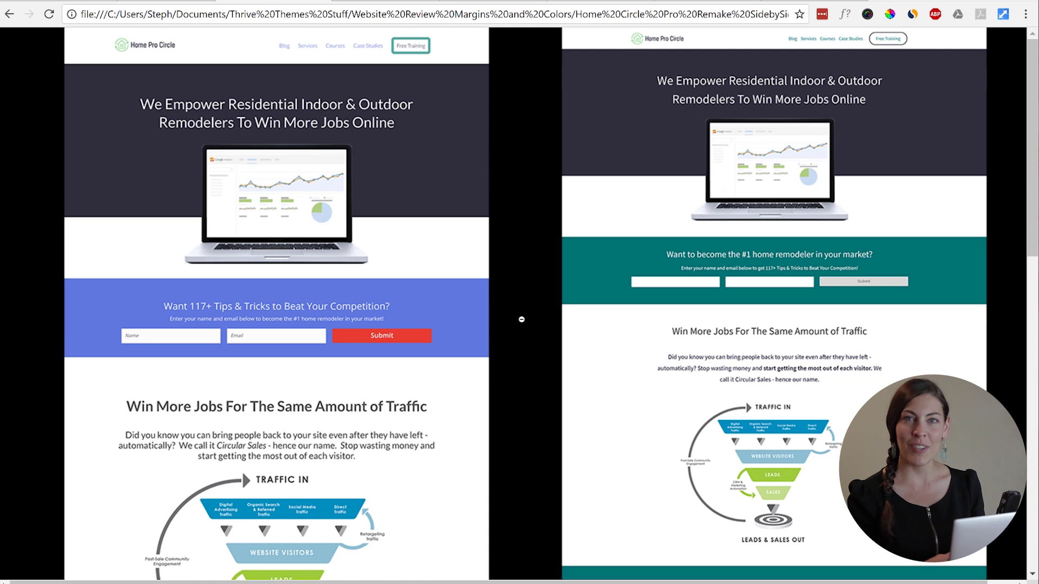
- Scroll the comparison image down to both designs' Win More Jobs sections and traffic funnels
scroll(521, 319, down, 5)
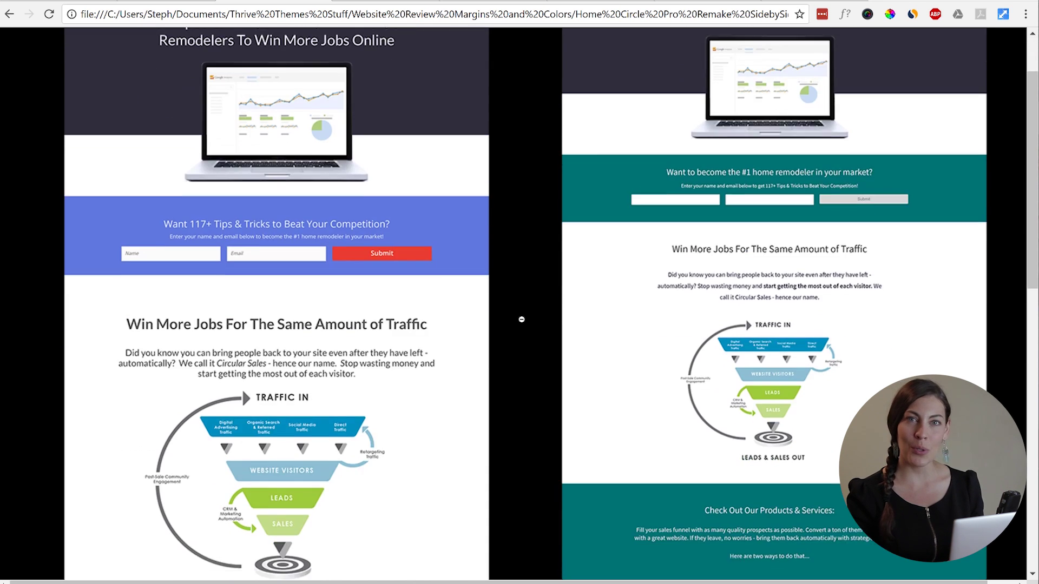
scroll(521, 320, down, 2)
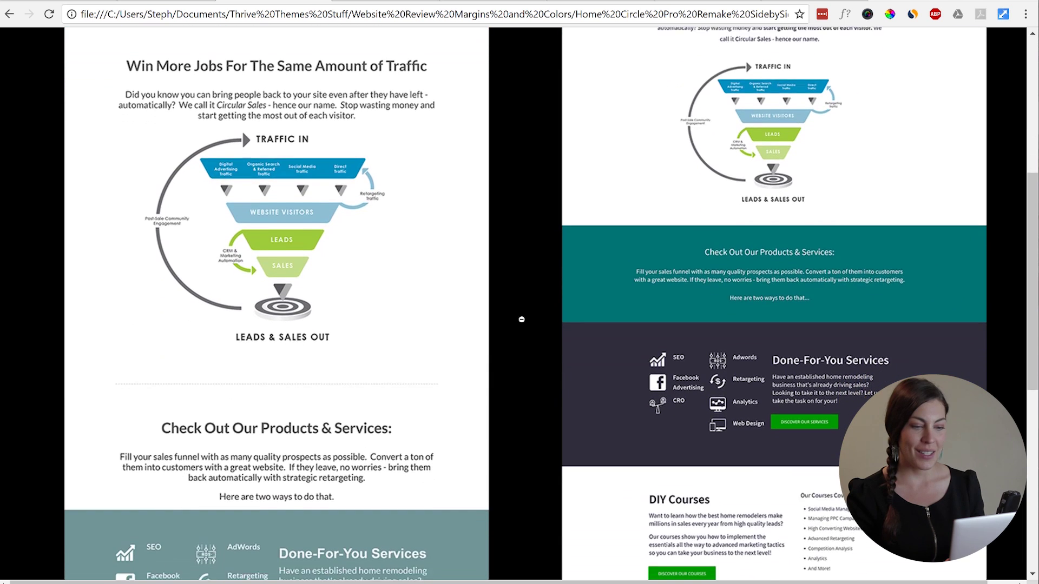
scroll(521, 319, down, 2)
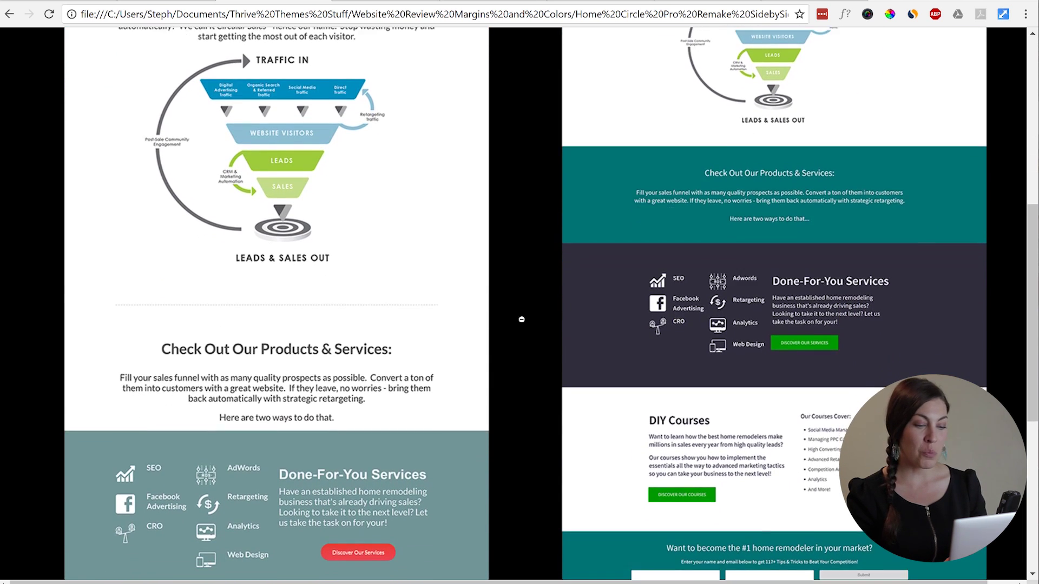
scroll(521, 319, up, 3)
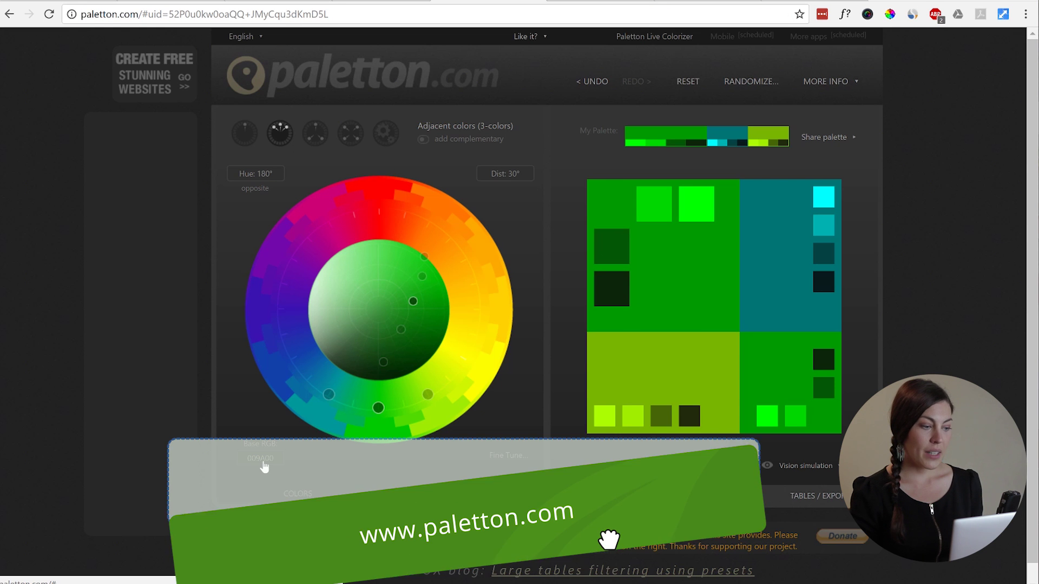
- In the Paletton tab, set the base colour to hex 009A00
click(490, 1)
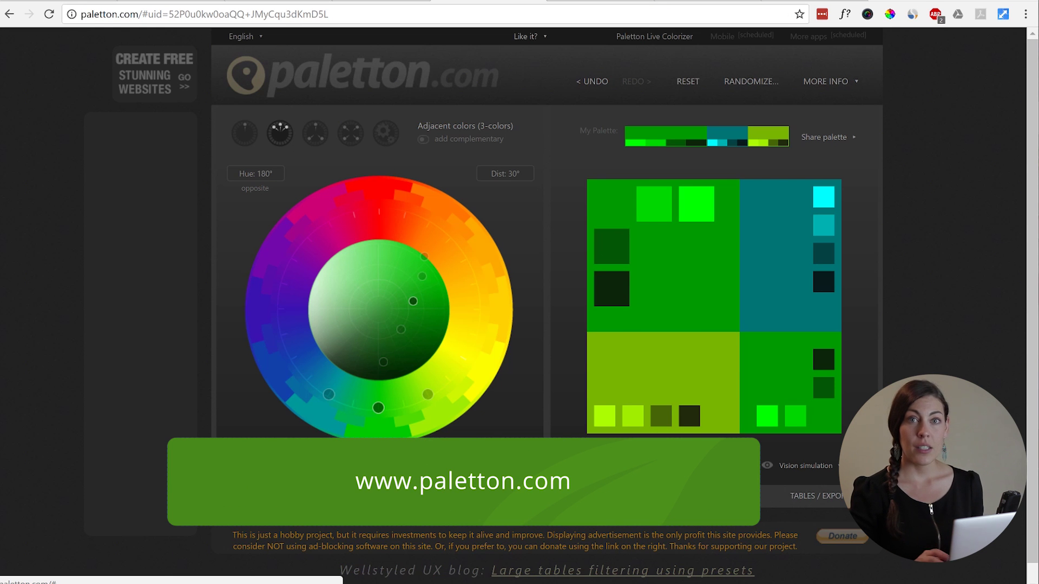
click(420, 406)
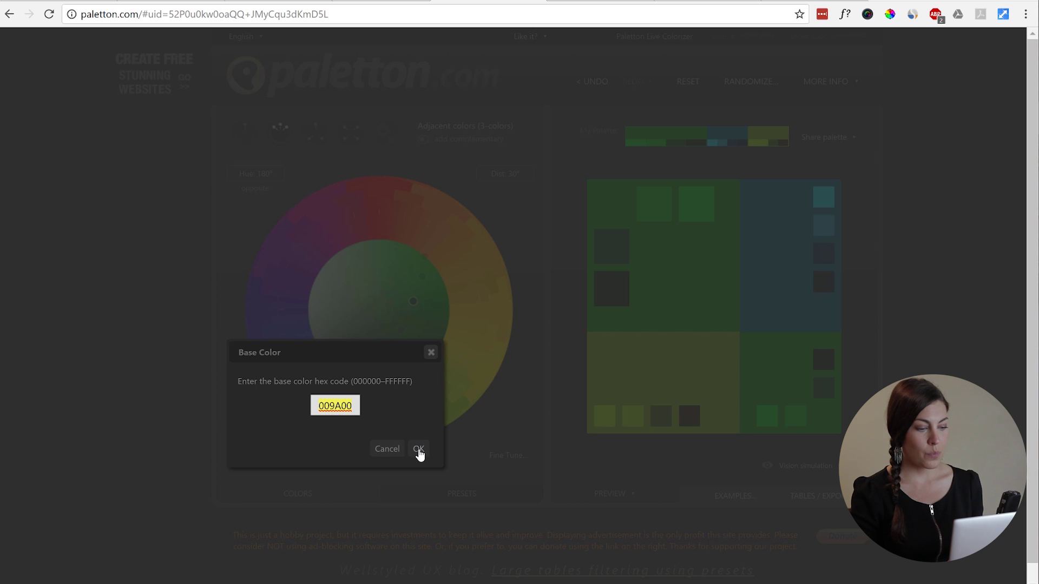
click(418, 448)
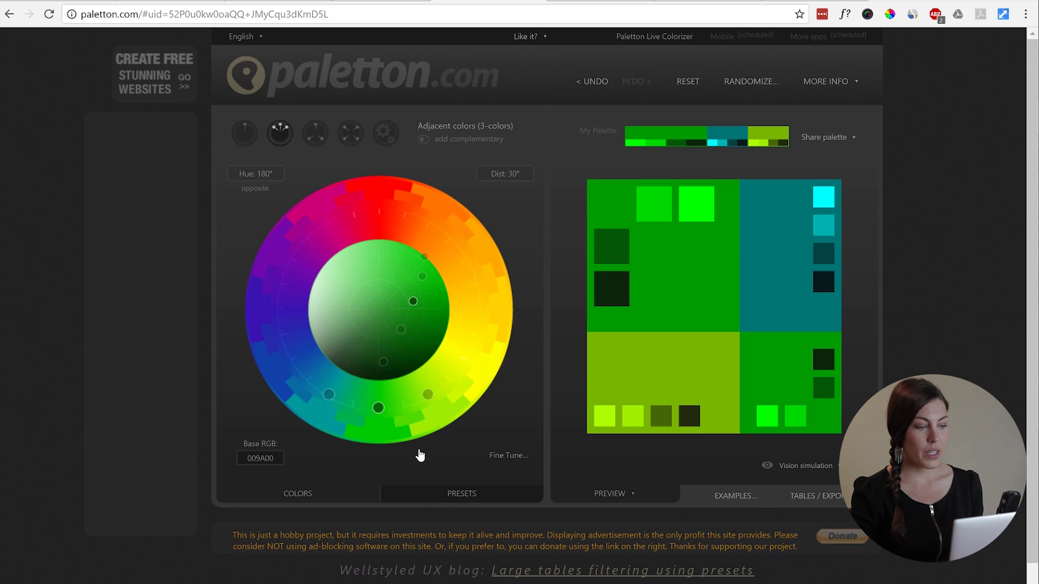
- Try the Triad and Tetrad harmonies, then return to the three-colour Adjacent scheme
click(318, 135)
click(350, 141)
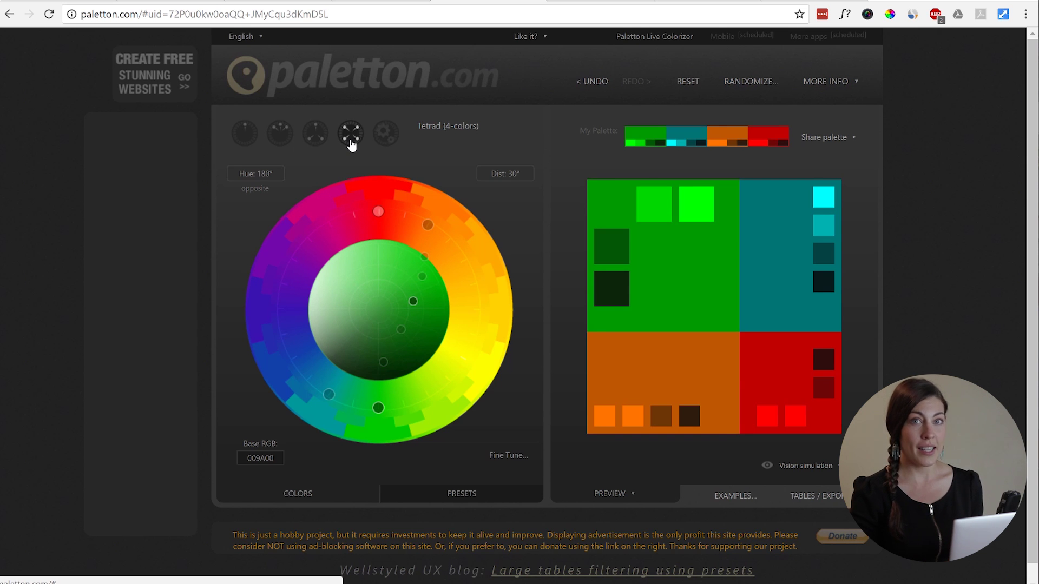
click(279, 132)
mouse_move(782, 243)
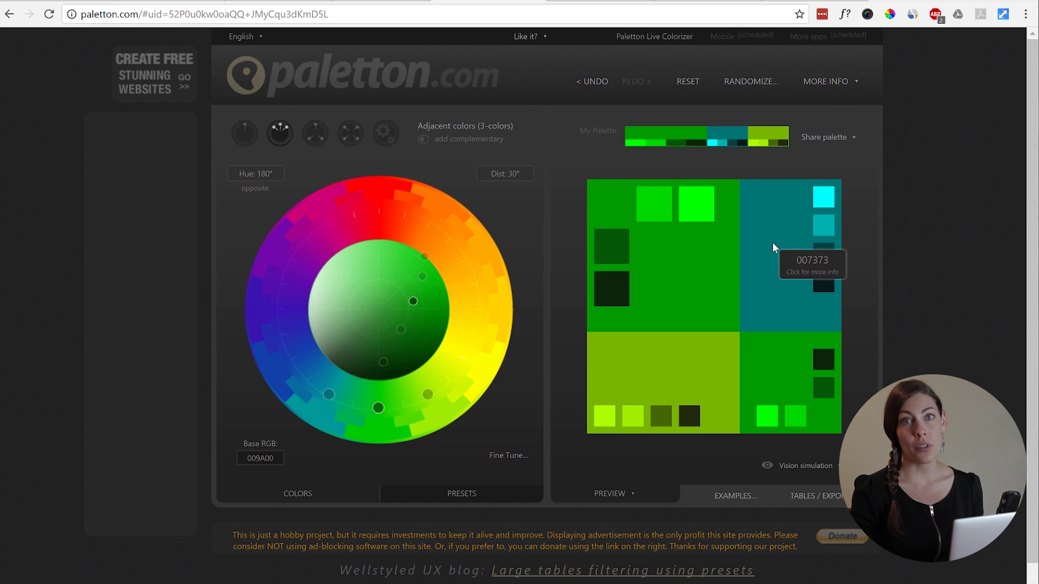
- Inspect the teal swatch and select its hex code 007373
click(771, 247)
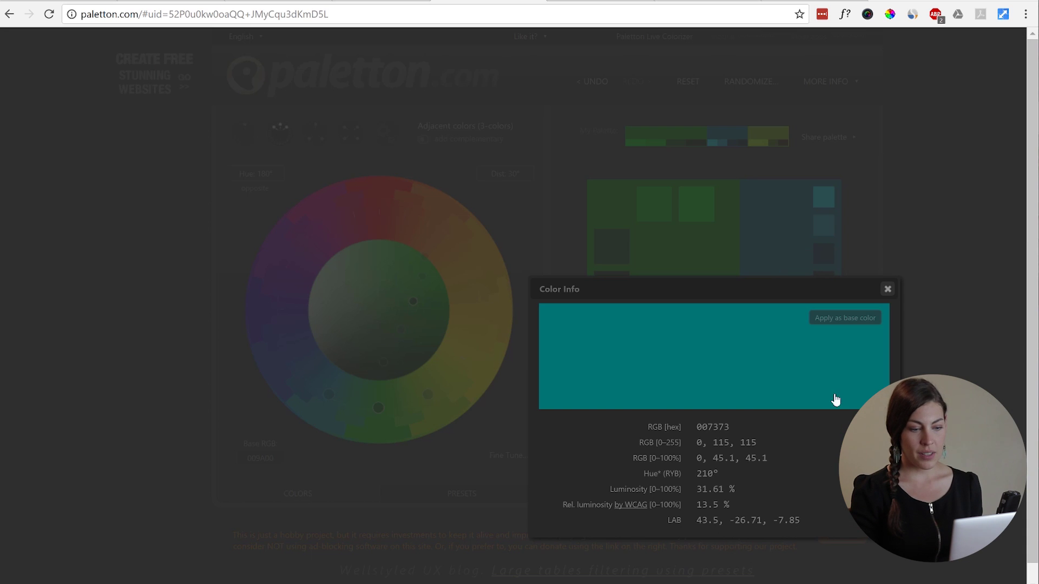
double_click(715, 430)
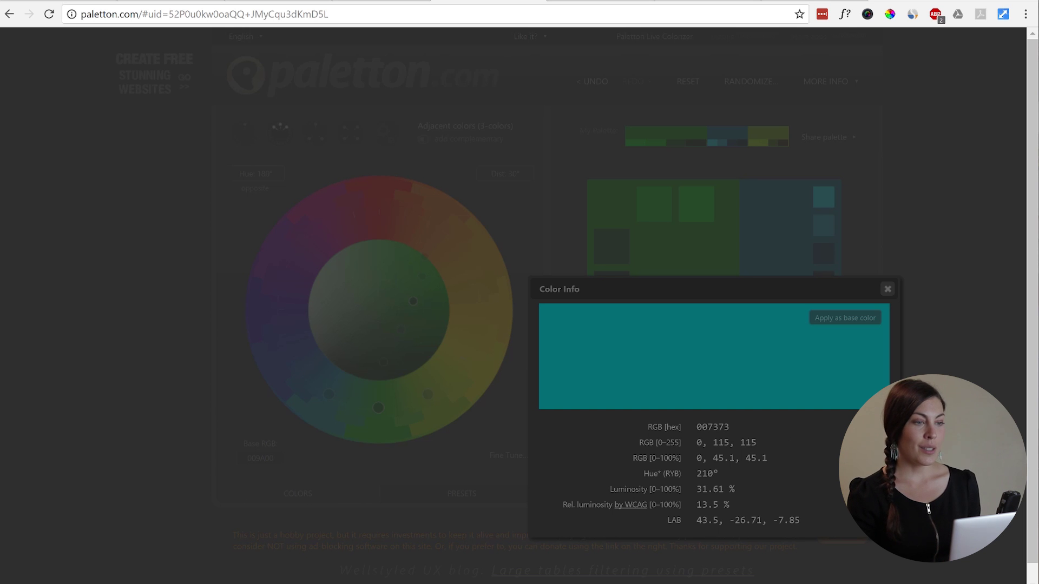
click(886, 291)
- Drag the wheel's shade dots to shift the dark tones, then check the dark green code 0A2F0A
drag(422, 309, 393, 361)
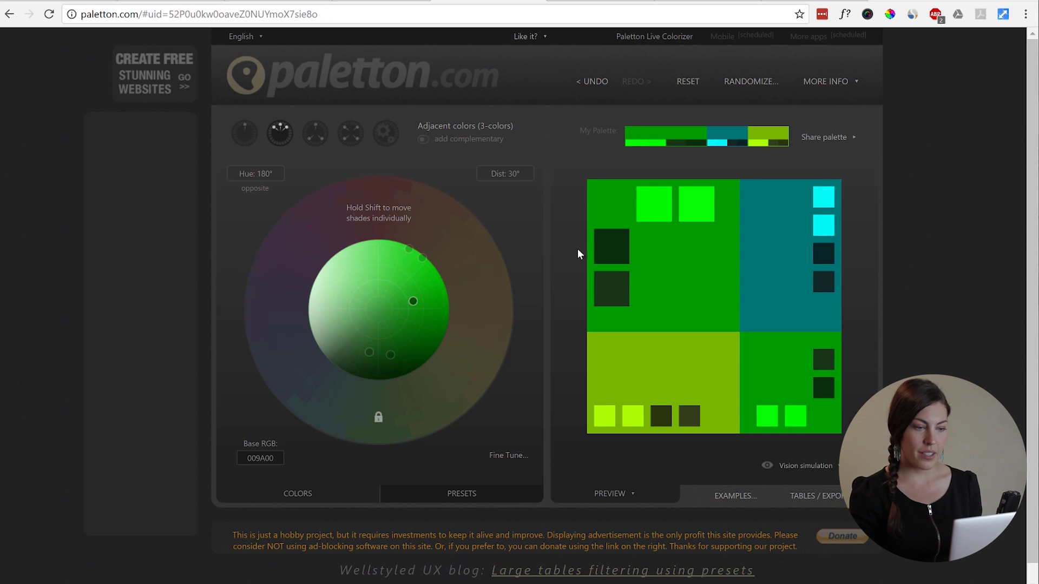
click(602, 238)
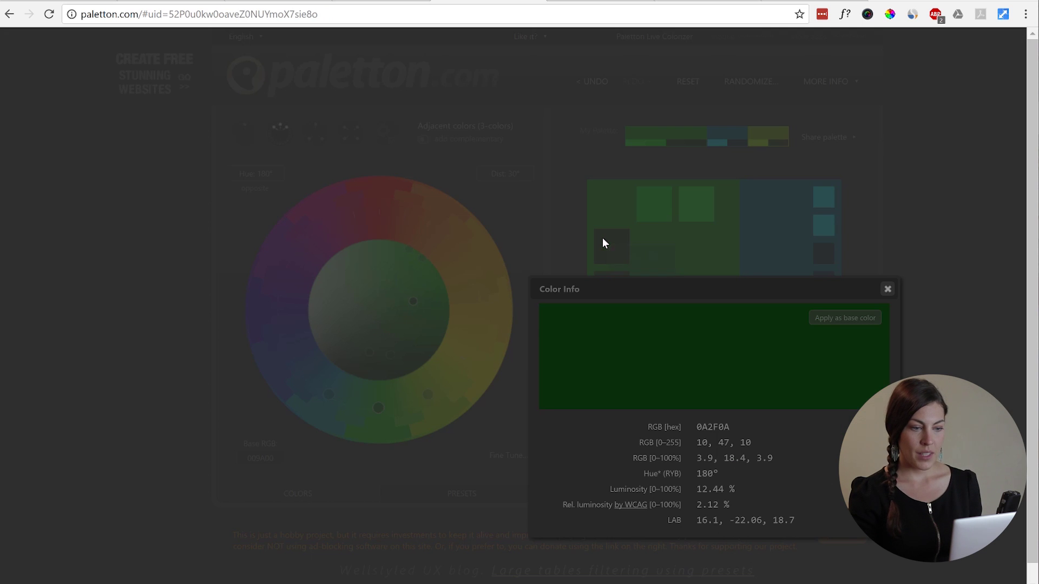
click(719, 427)
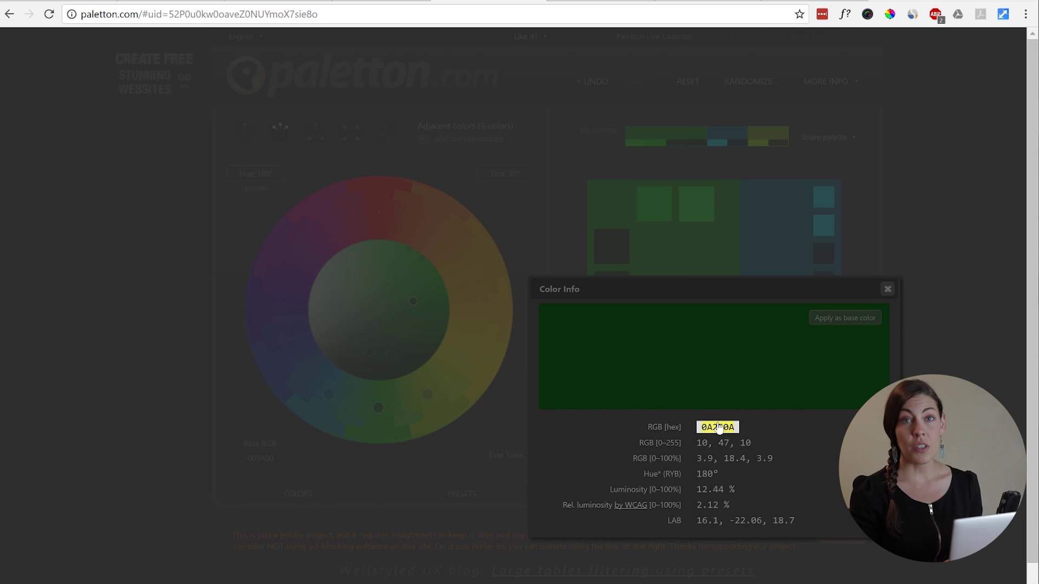
click(887, 290)
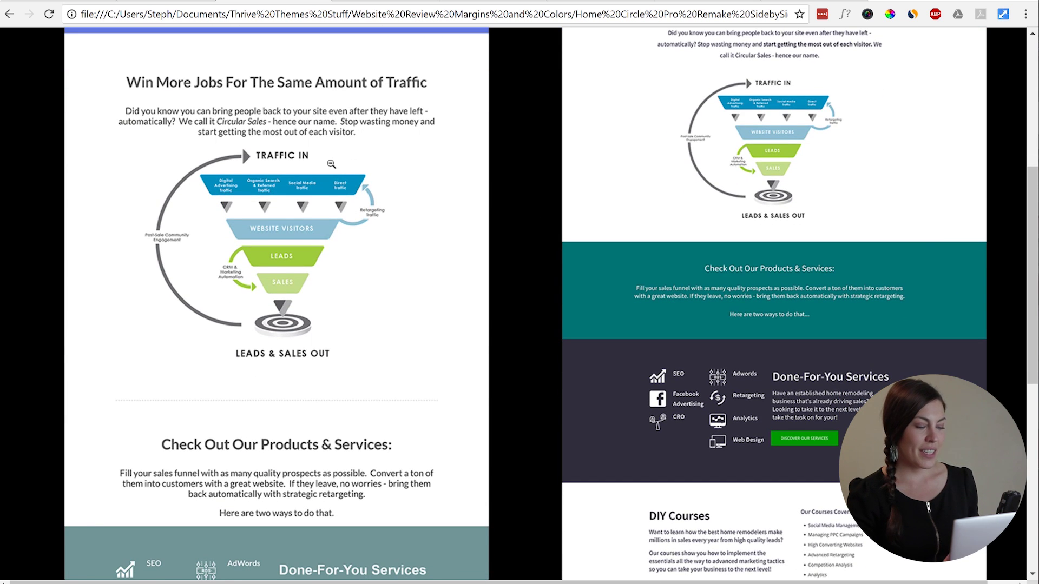
- Scroll the comparison down, back up, and down again to both designs' funnel and services sections
scroll(468, 396, down, 5)
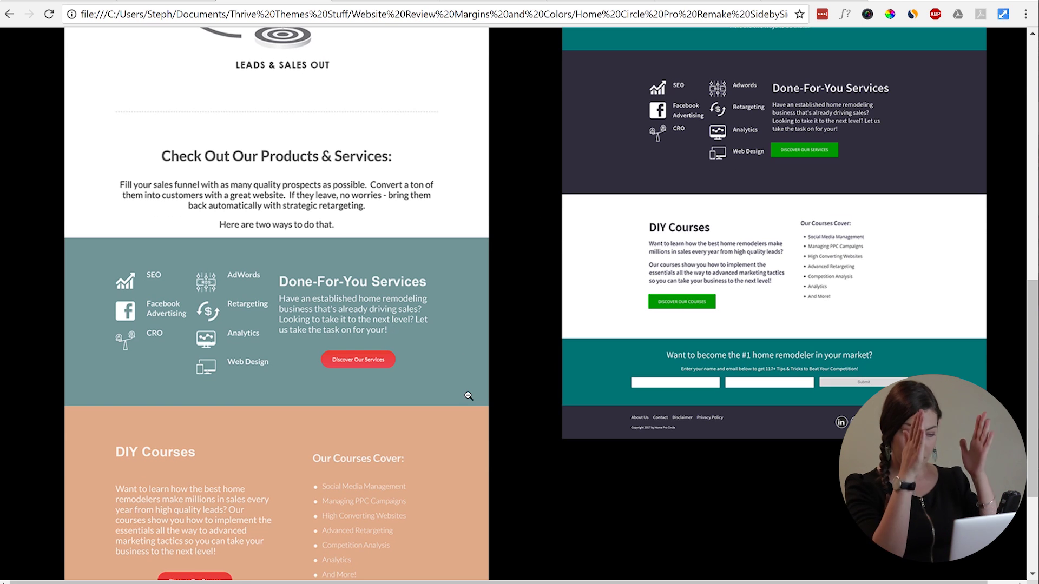
scroll(469, 396, down, 2)
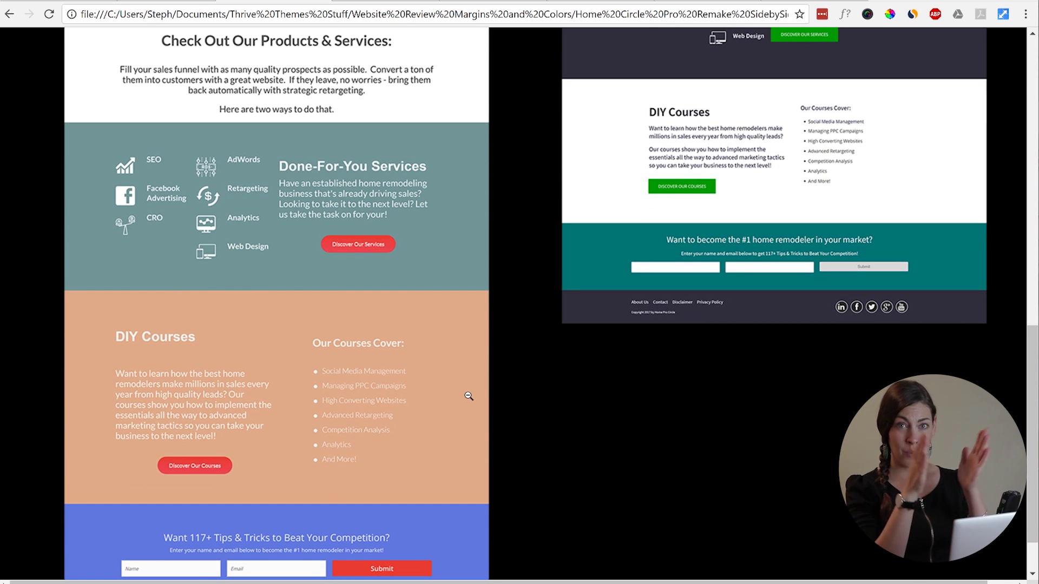
scroll(524, 183, up, 15)
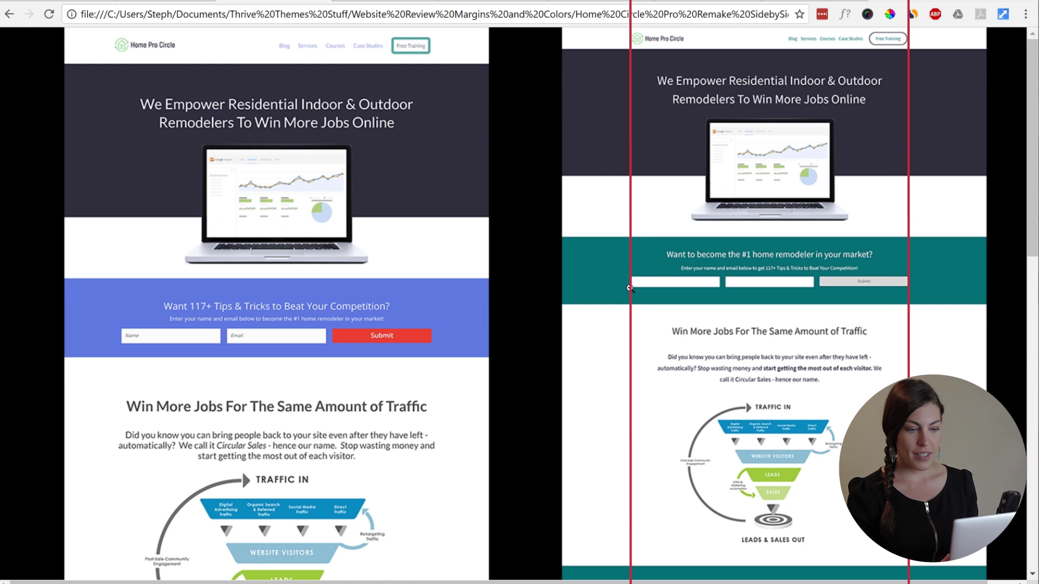
scroll(630, 289, down, 5)
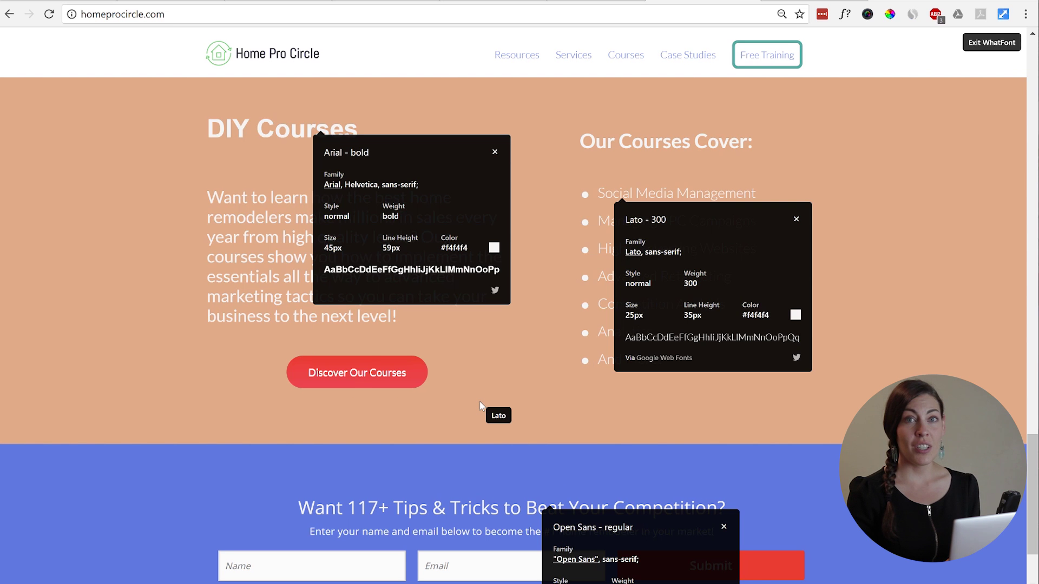
- Exit WhatFont with Esc to clear all the font inspection panels
key(Escape)
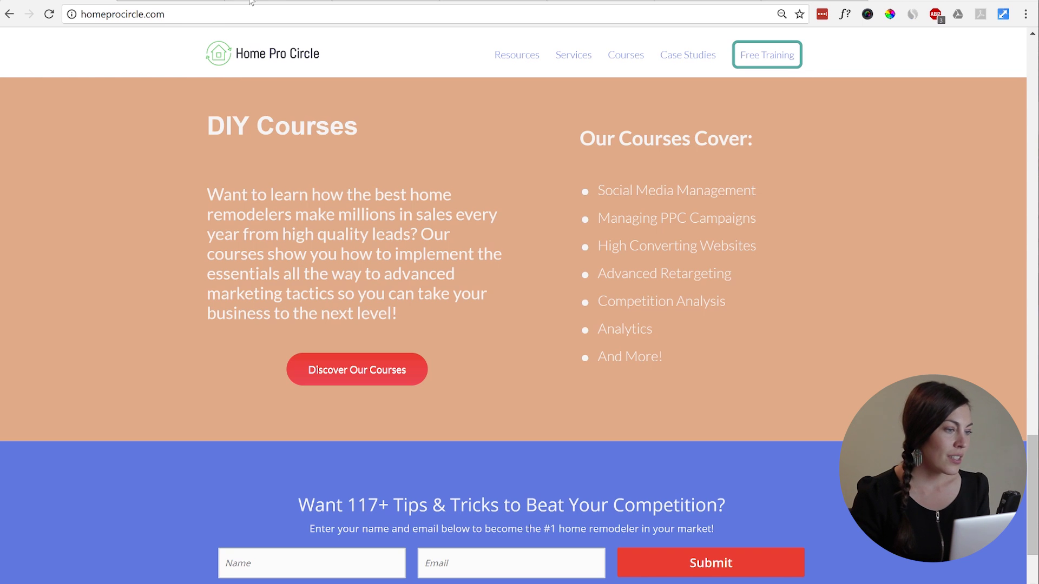
click(274, 1)
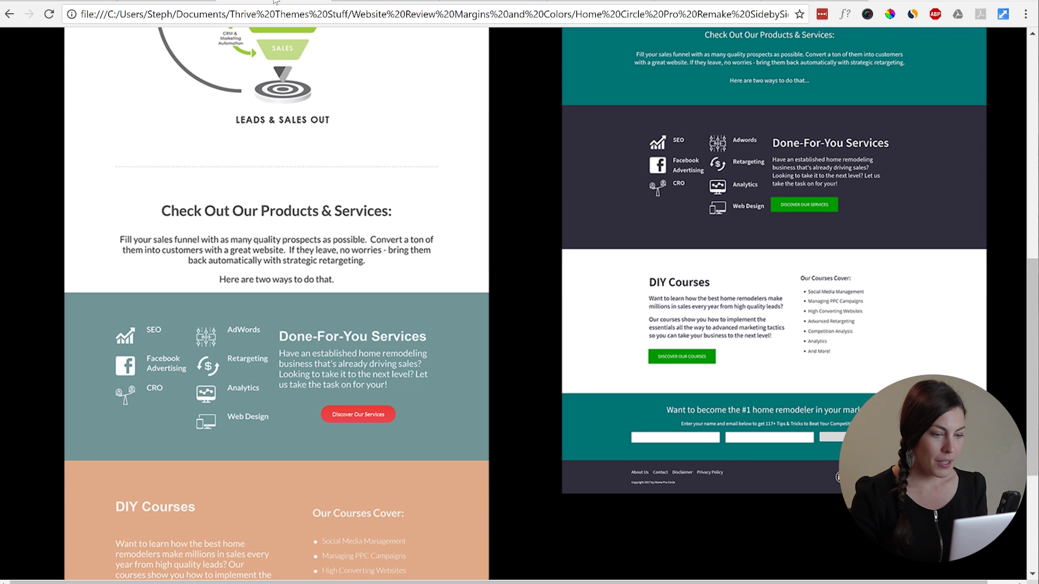